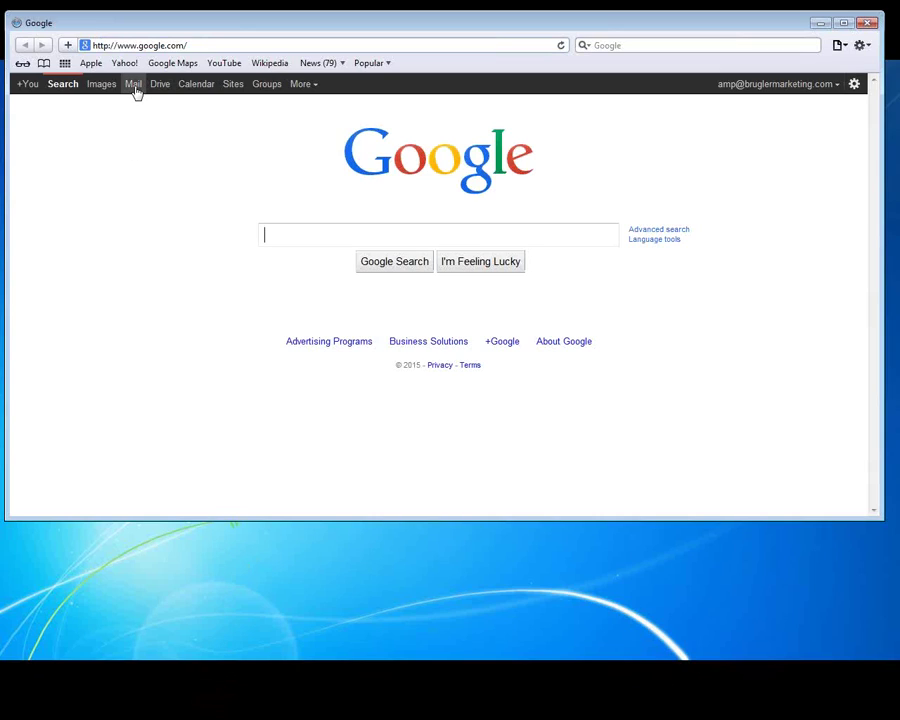
- Enter the full SRR Brugler Marketing e-mail address as the mailbox search term
click(136, 89)
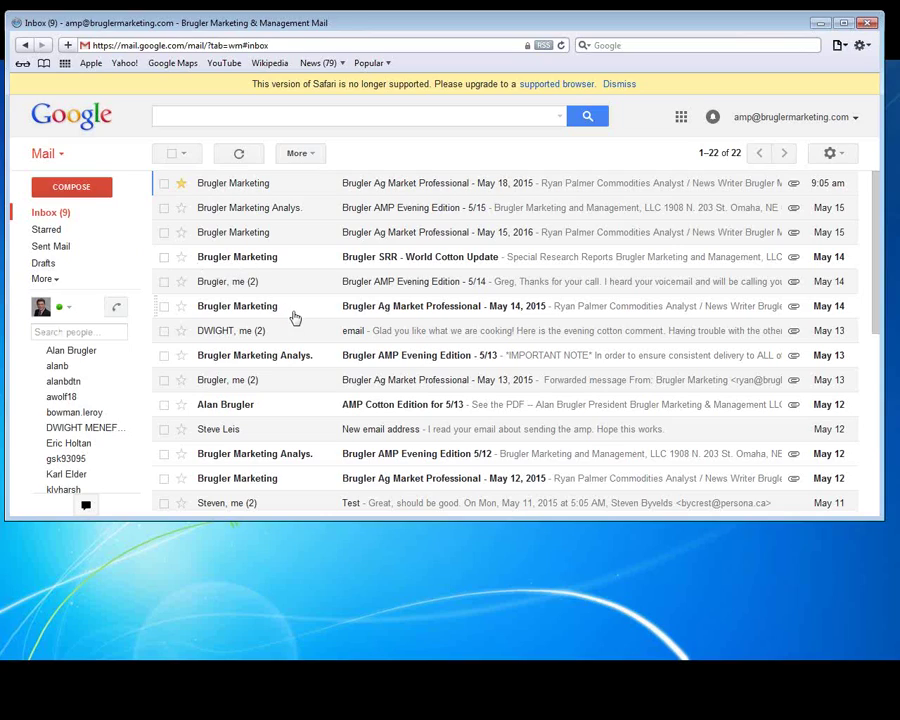
click(261, 116)
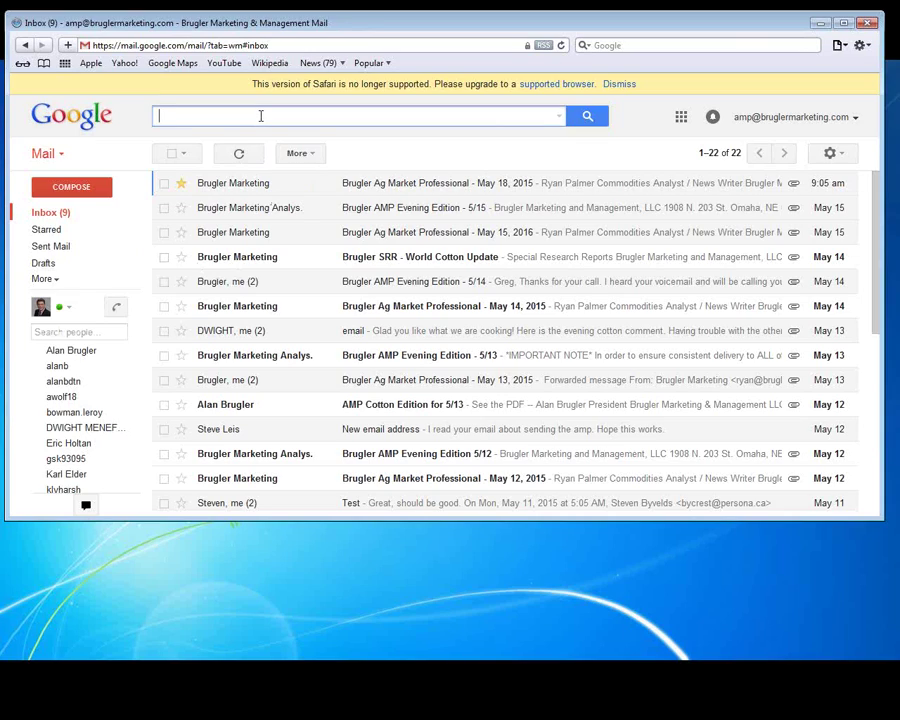
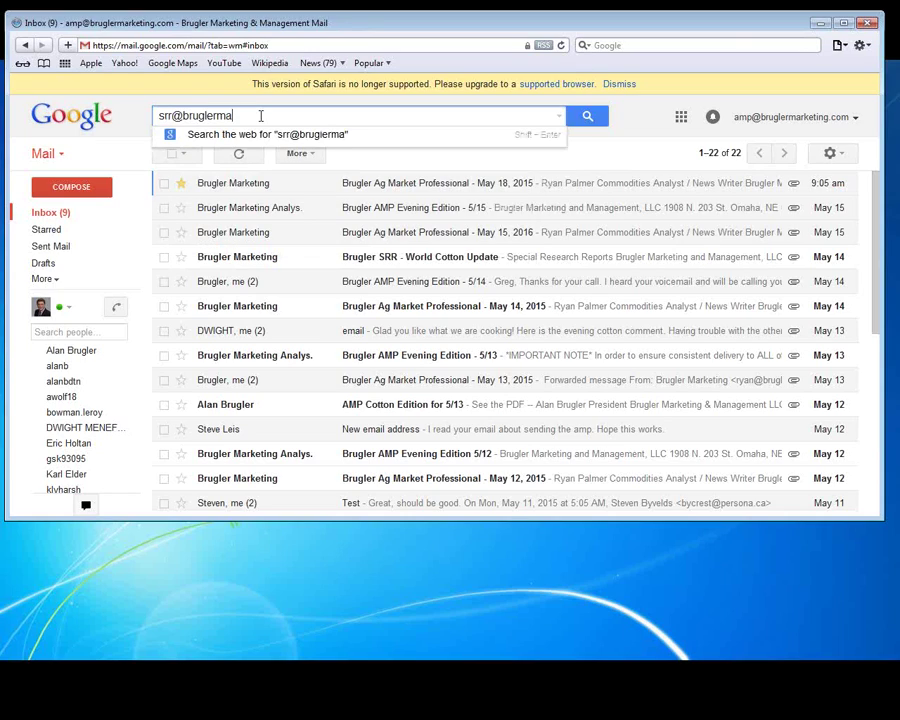
- Filter the SRR address search to never send to Spam, also applied to existing conversations
click(560, 120)
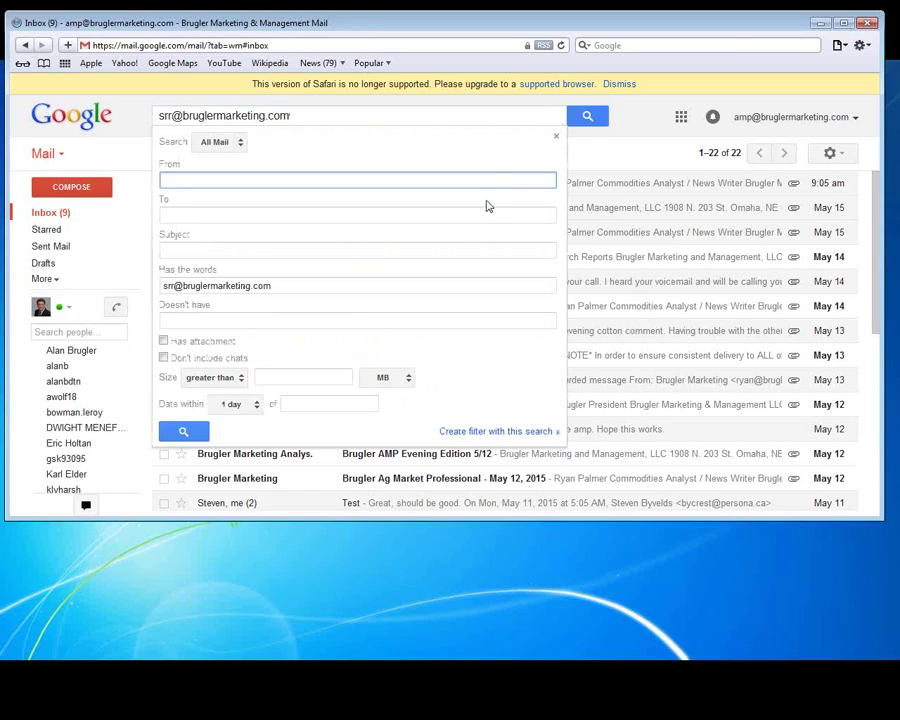
click(497, 432)
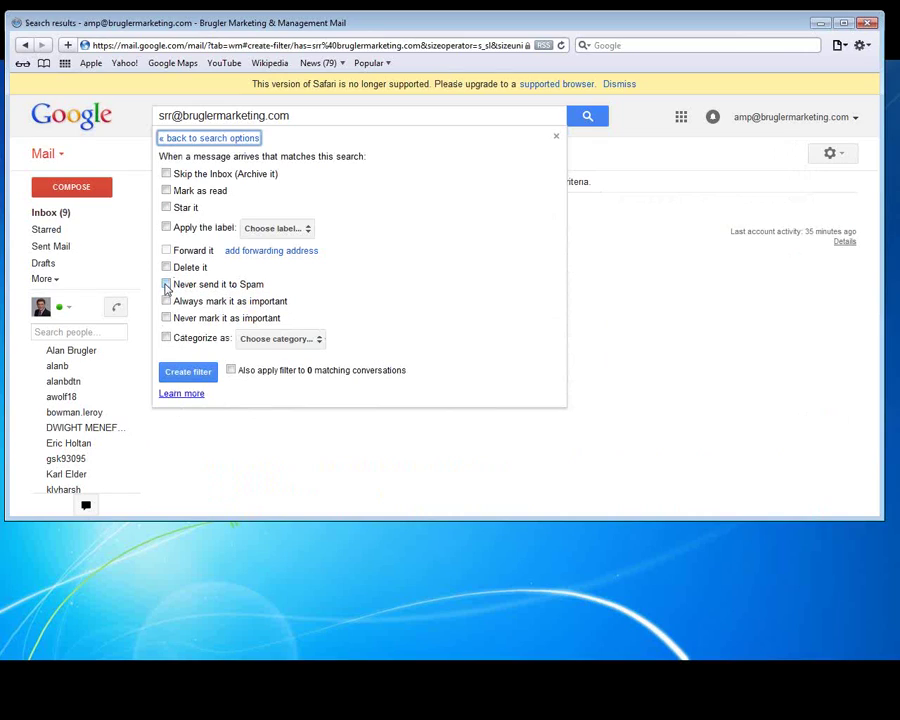
click(166, 286)
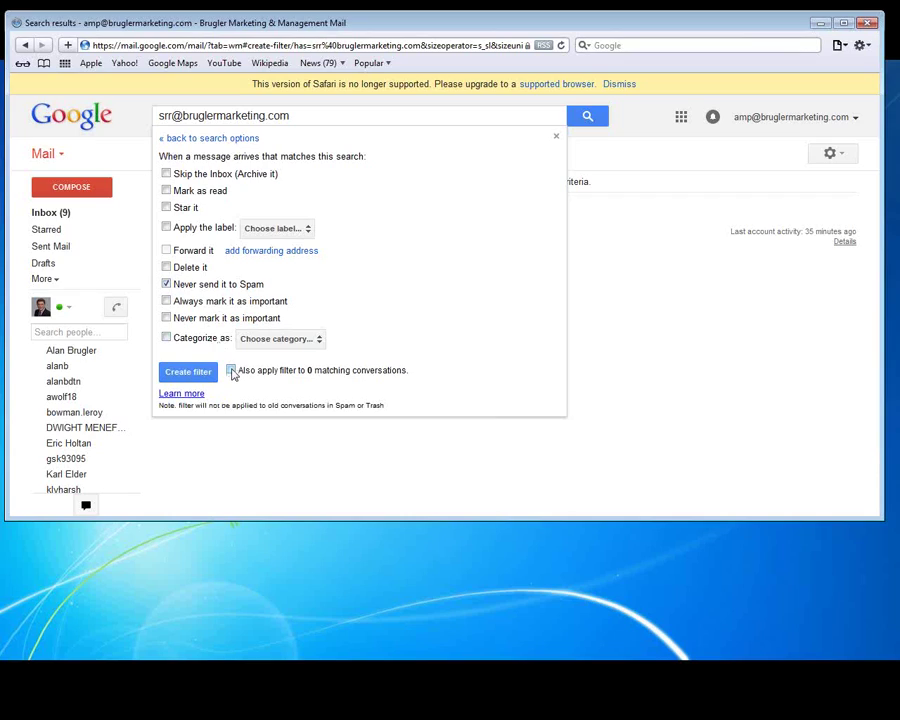
click(232, 371)
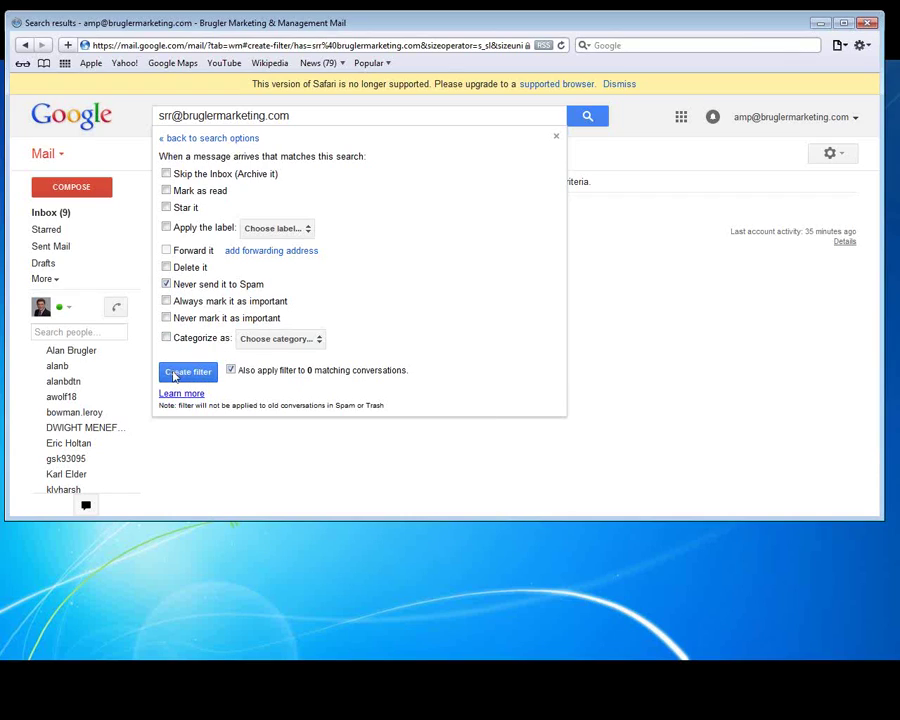
click(175, 373)
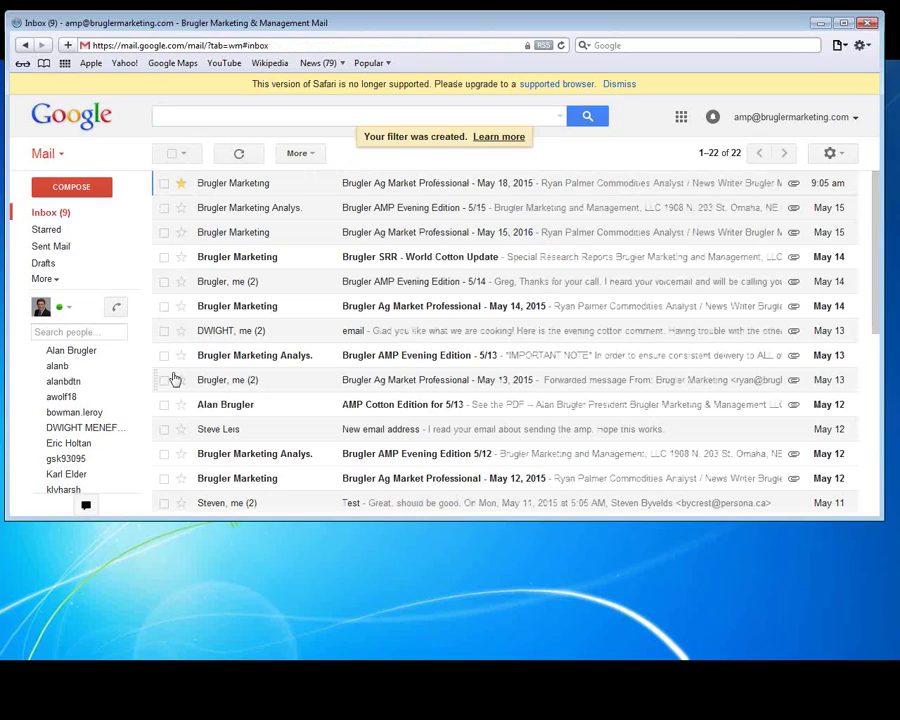
- Search the AMP address and filter it never to Spam, applied to 32 existing conversations
click(230, 117)
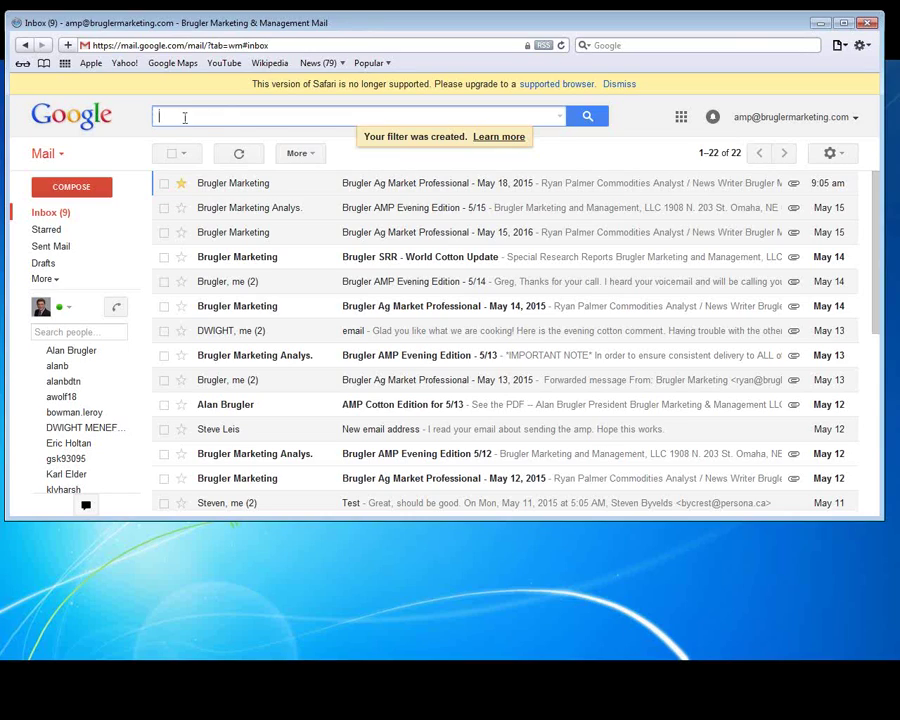
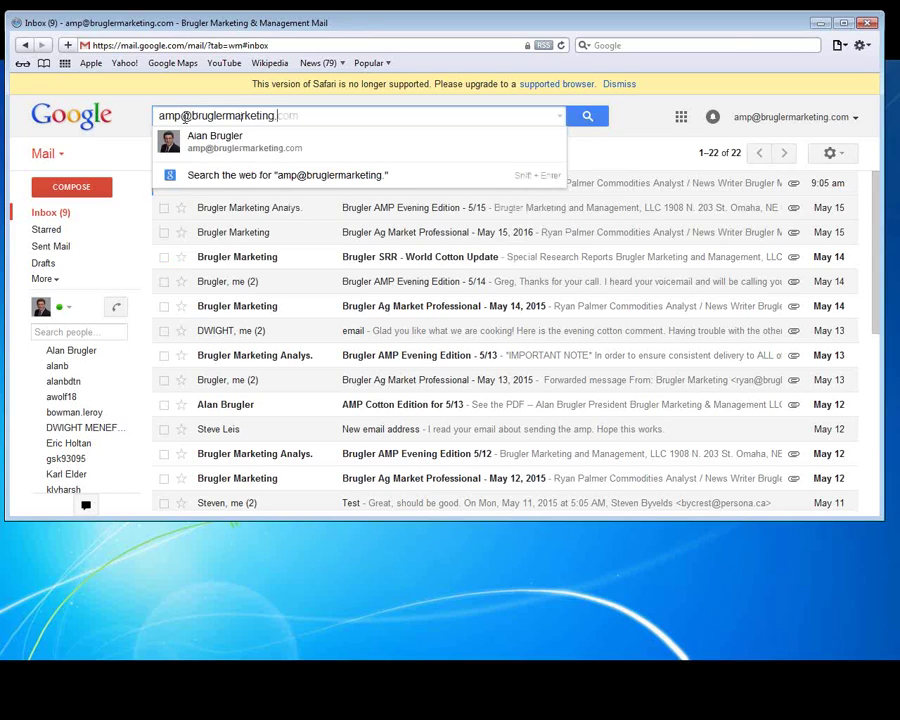
click(561, 120)
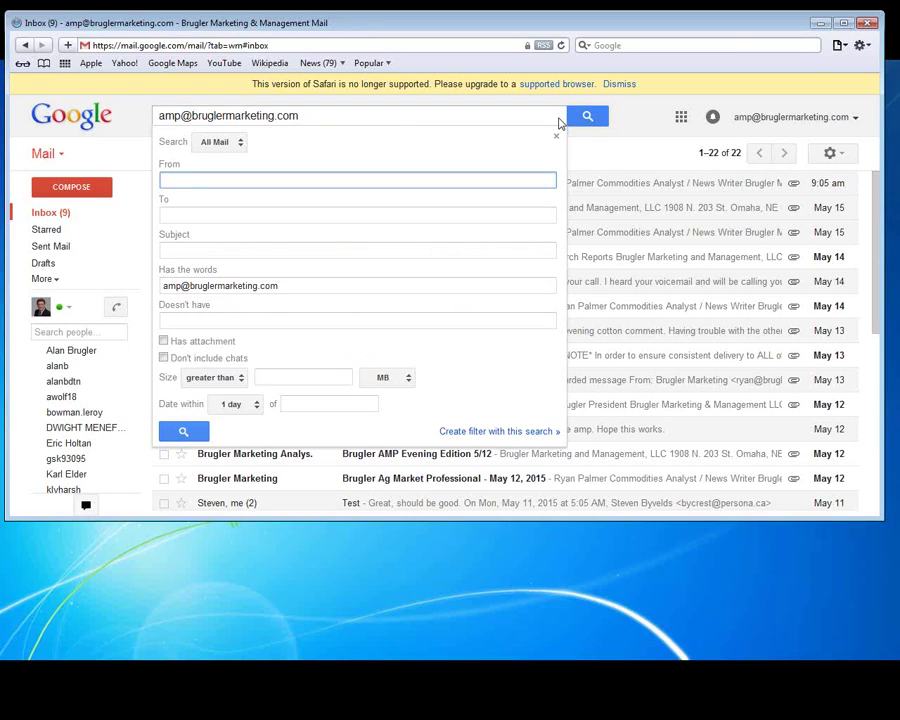
click(527, 432)
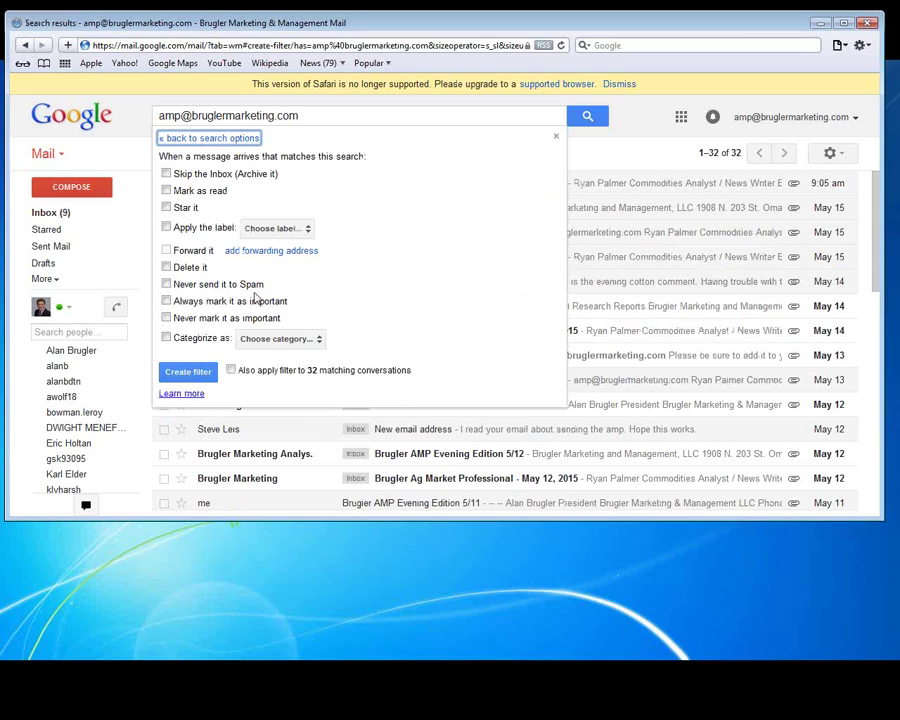
click(166, 284)
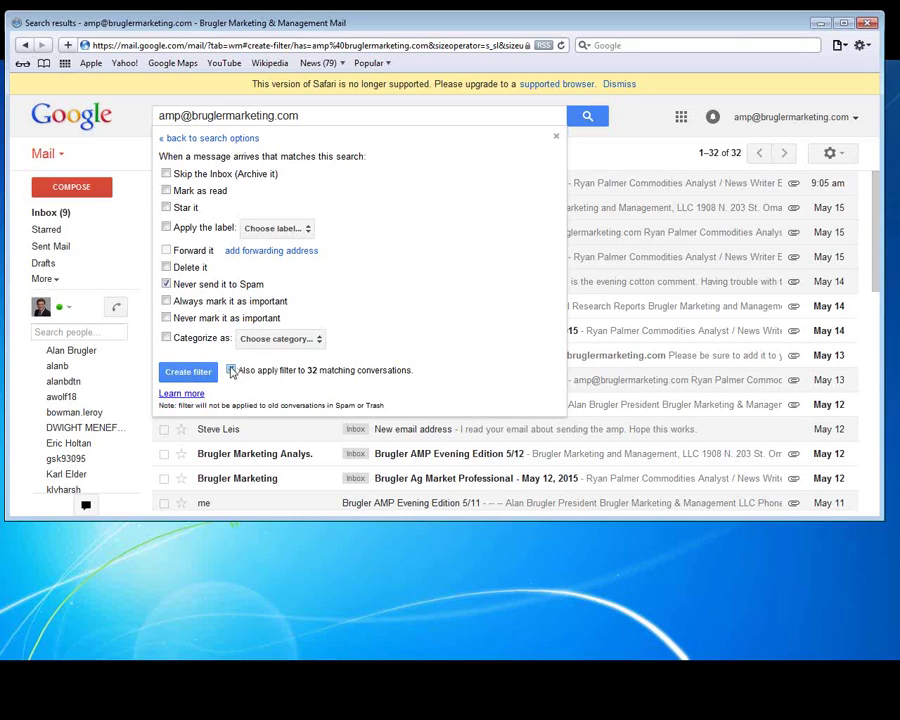
click(231, 370)
click(190, 374)
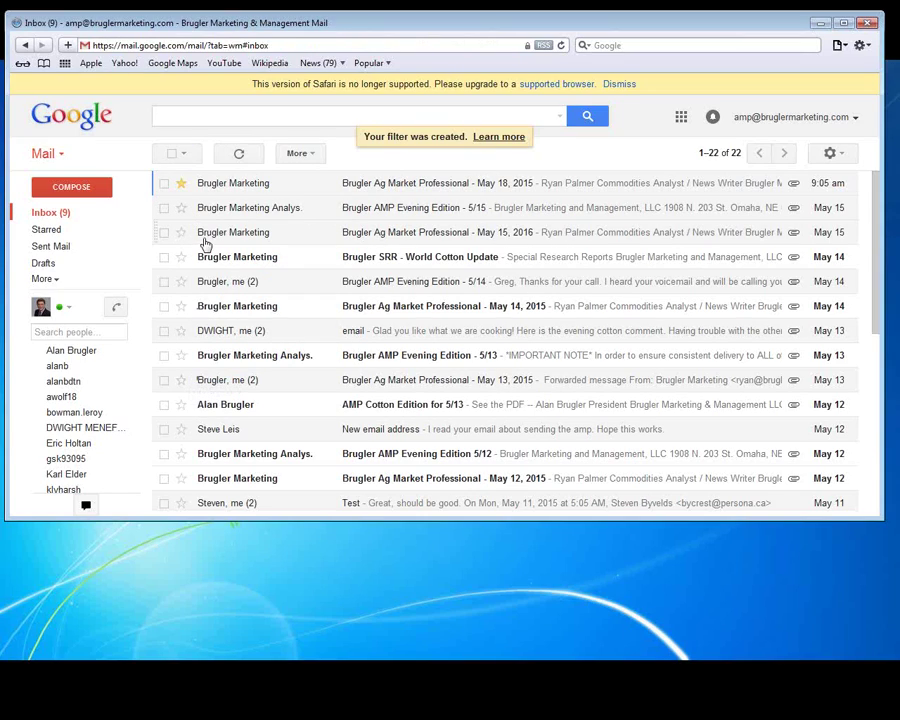
- Open the Brugler Ag Market Professional email of May 18, 2015
click(380, 189)
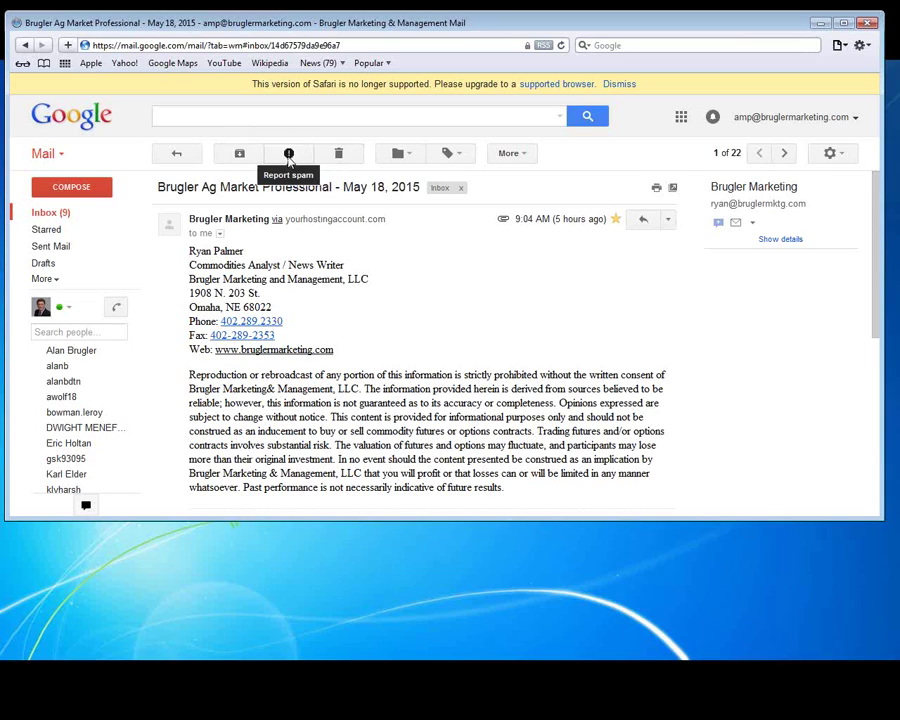
- Back in the inbox, star the May 15 AMP Evening Edition and SRR World Cotton Update
click(55, 214)
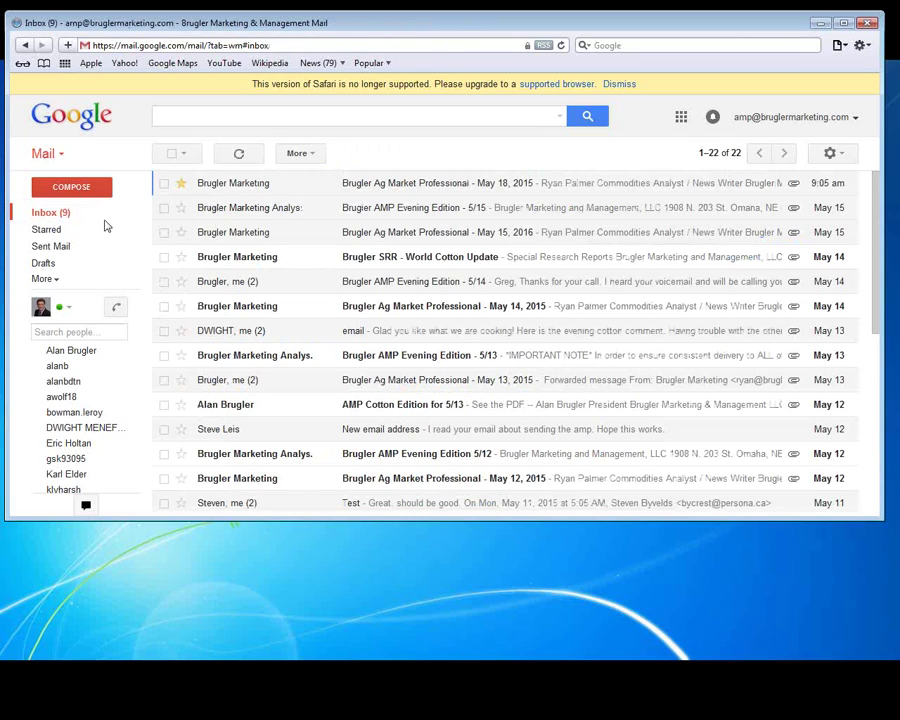
click(181, 209)
click(181, 257)
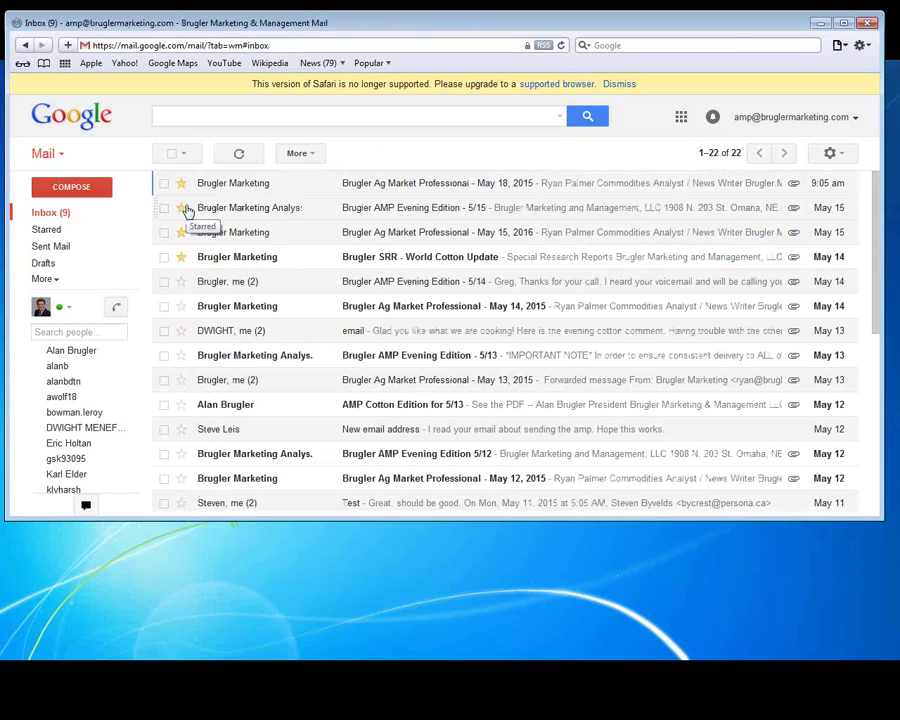